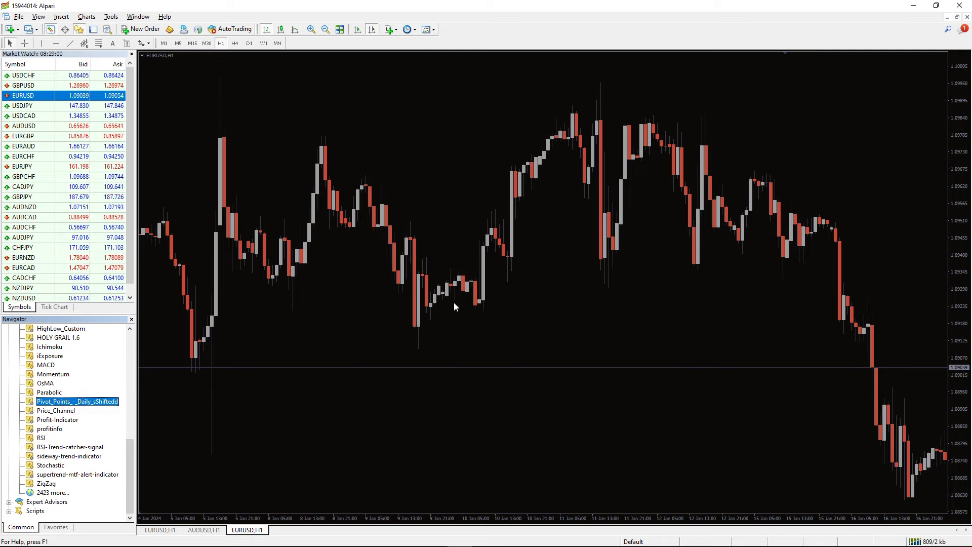
Attach the pivot points indicator to the EURUSD H1 chart with default common settings, then scroll back.
{"action": "key", "text": "Return"}
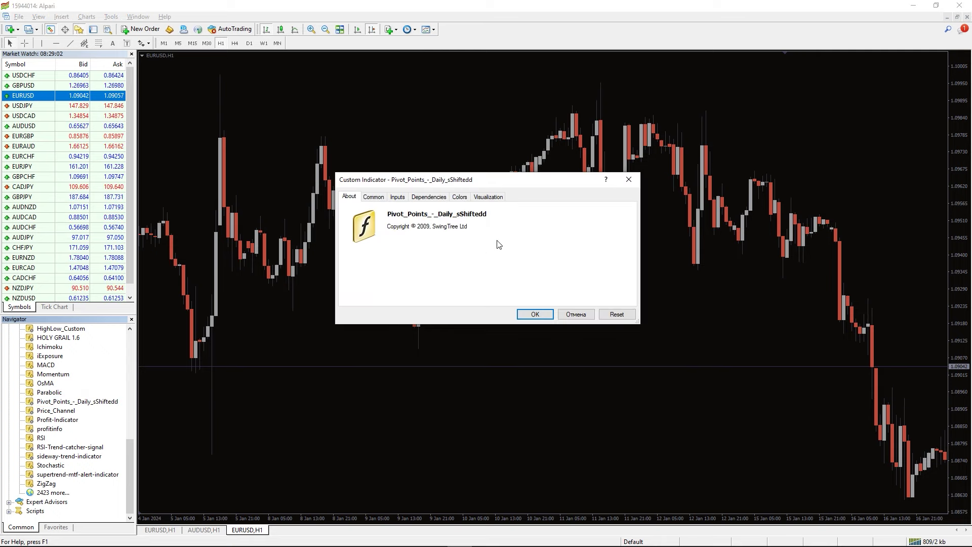
{"action": "left_click", "coordinate": [374, 198]}
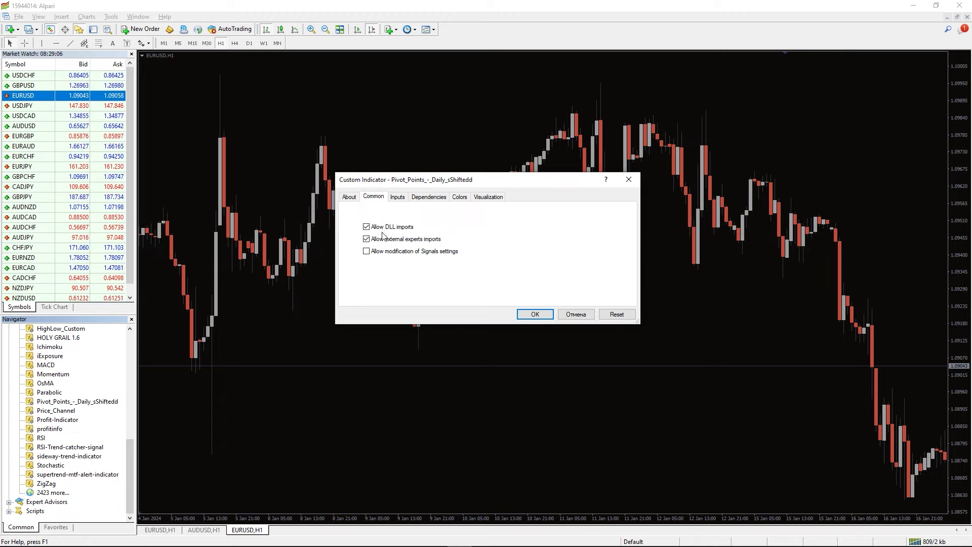
{"action": "left_click", "coordinate": [534, 314]}
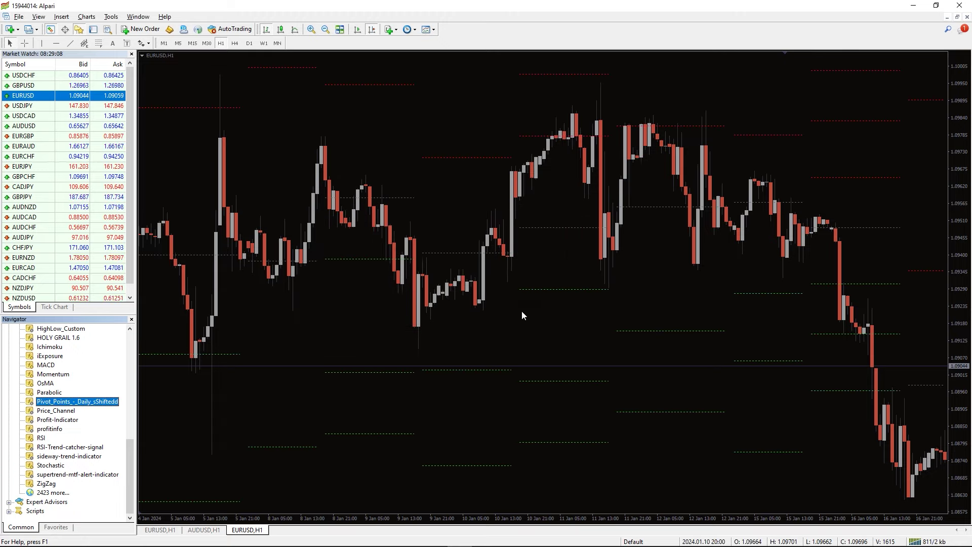
{"action": "scroll", "coordinate": [502, 312], "scroll_direction": "up", "scroll_amount": 3}
{"action": "scroll", "coordinate": [497, 306], "scroll_direction": "up", "scroll_amount": 4}
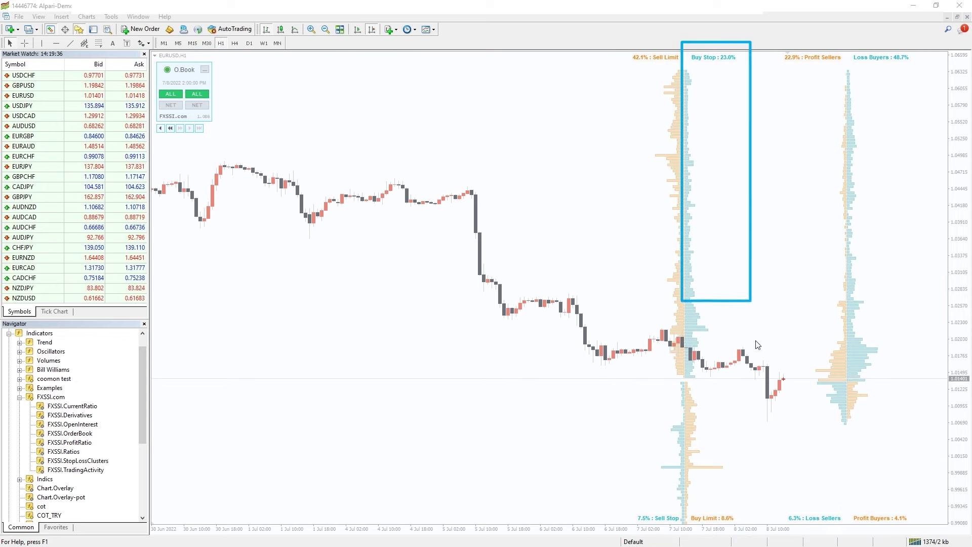
Display the FXSSI order book on a EURUSD chart and show it at an earlier moment.
{"action": "left_click", "coordinate": [600, 370]}
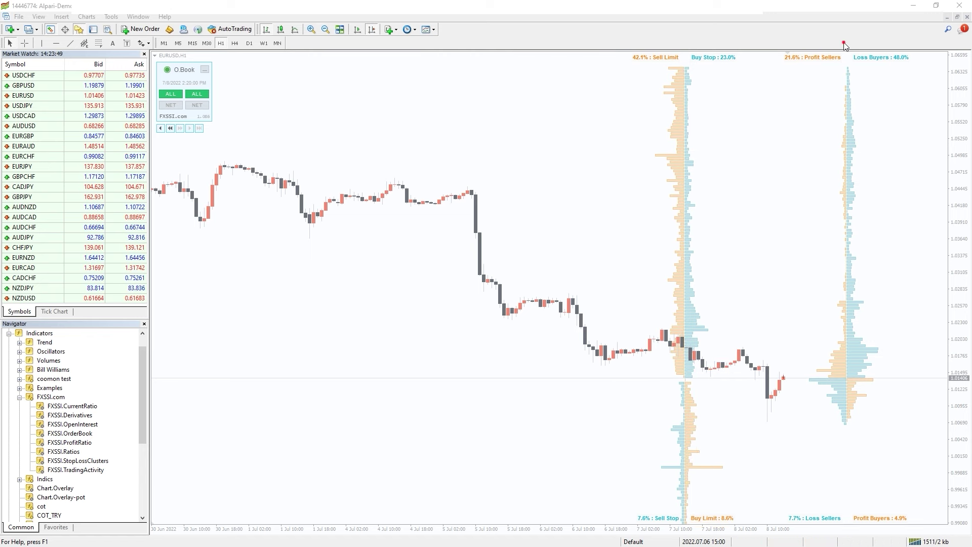
{"action": "left_click", "coordinate": [797, 373]}
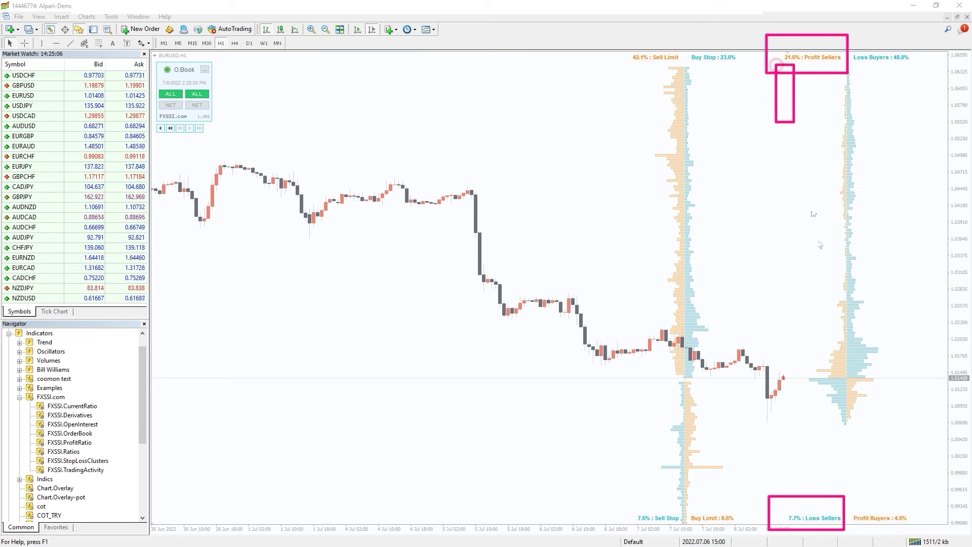
{"action": "left_click_drag", "start_coordinate": [820, 245], "coordinate": [851, 460]}
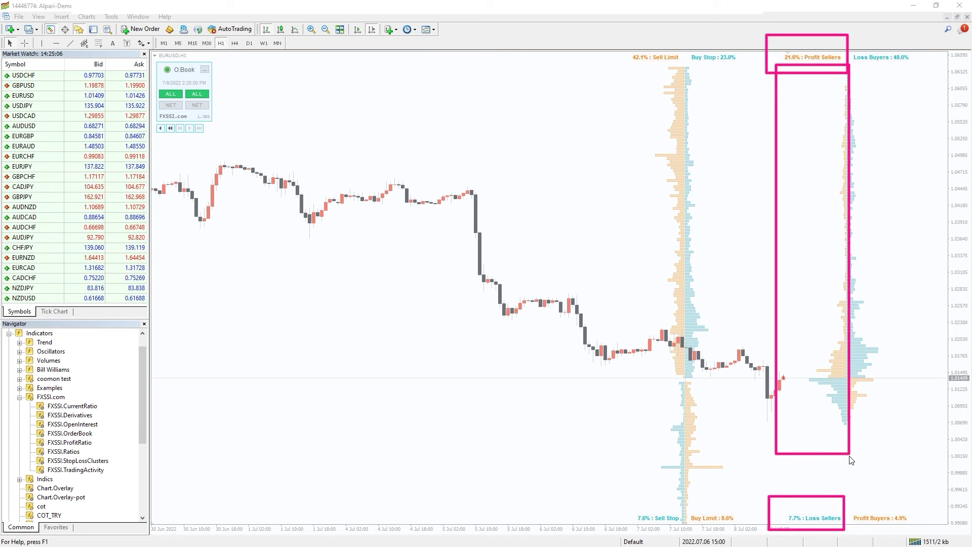
{"action": "left_click_drag", "start_coordinate": [879, 527], "coordinate": [913, 532]}
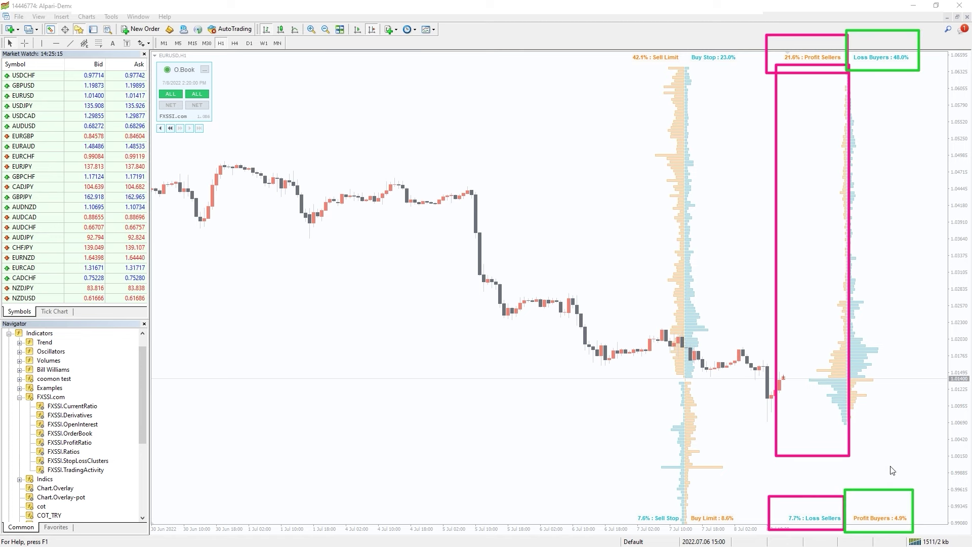
{"action": "mouse_move", "coordinate": [890, 466]}
{"action": "left_mouse_down"}
{"action": "mouse_move", "coordinate": [846, 202]}
{"action": "mouse_move", "coordinate": [847, 66]}
{"action": "left_mouse_up"}
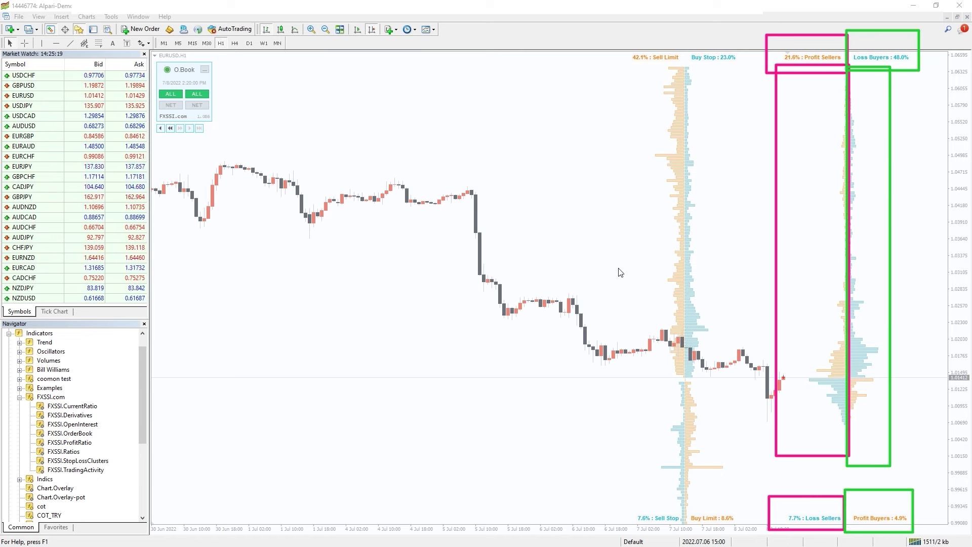
{"action": "left_click", "coordinate": [189, 129]}
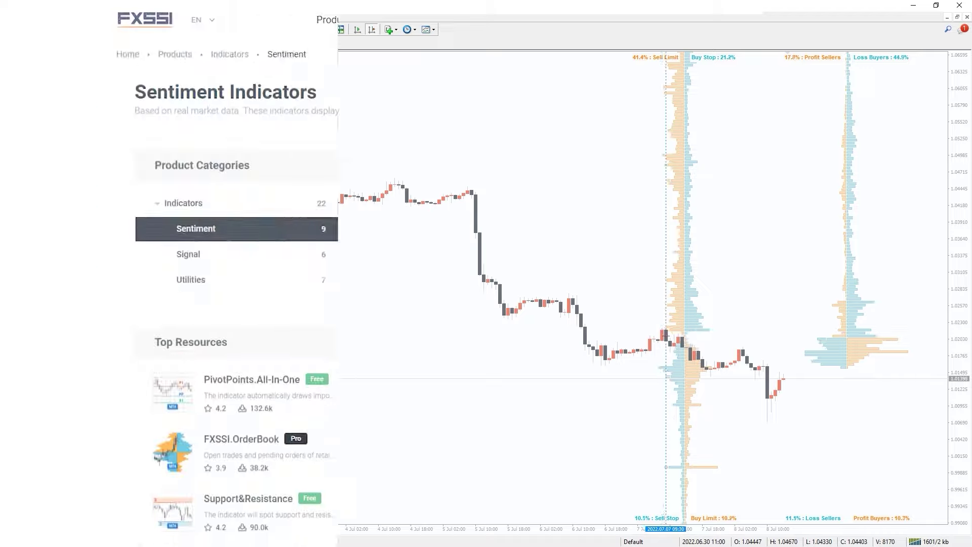
Scroll down the fxssi.com page and start the FXSSI Pro free trial signup.
{"action": "scroll", "coordinate": [928, 166], "scroll_direction": "down", "scroll_amount": 5}
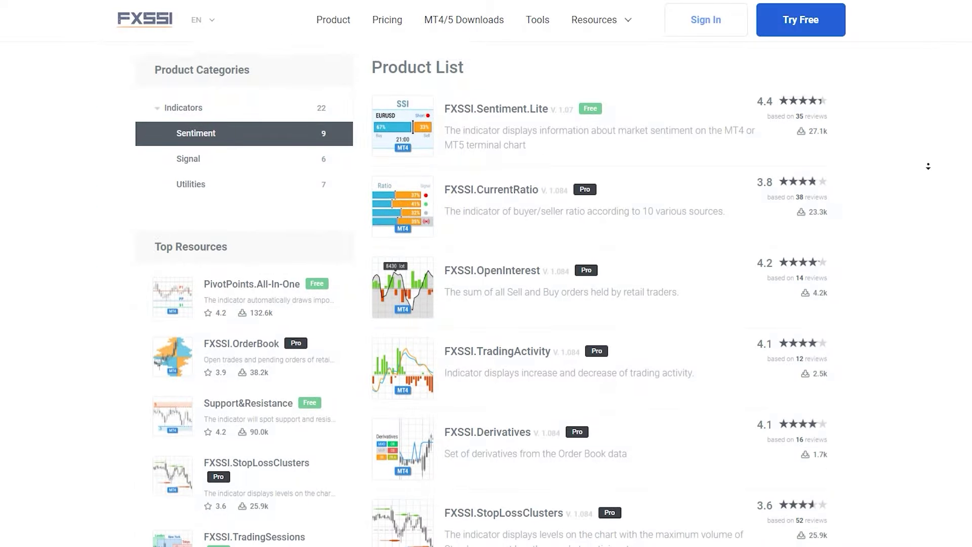
{"action": "scroll", "coordinate": [928, 166], "scroll_direction": "down", "scroll_amount": 4}
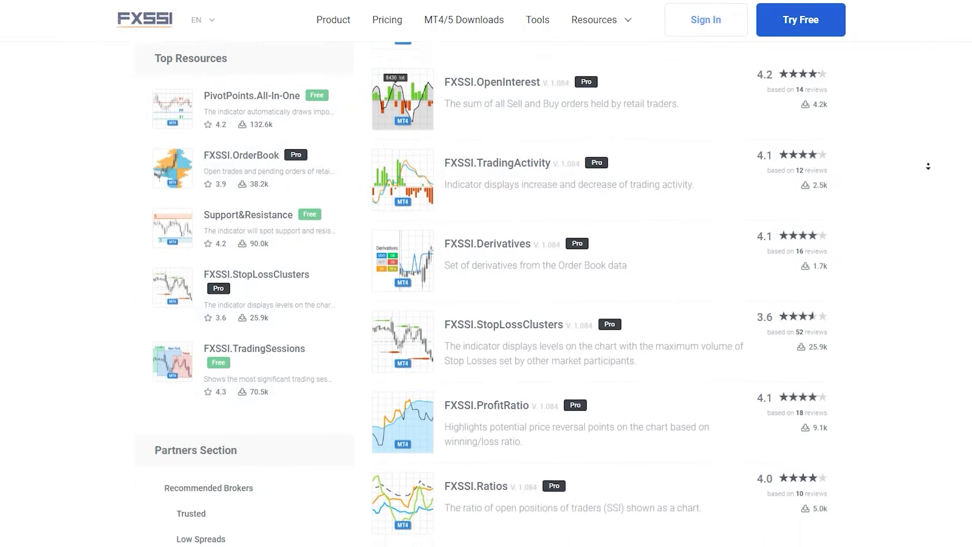
{"action": "scroll", "coordinate": [928, 166], "scroll_direction": "down", "scroll_amount": 1}
{"action": "left_click", "coordinate": [809, 26]}
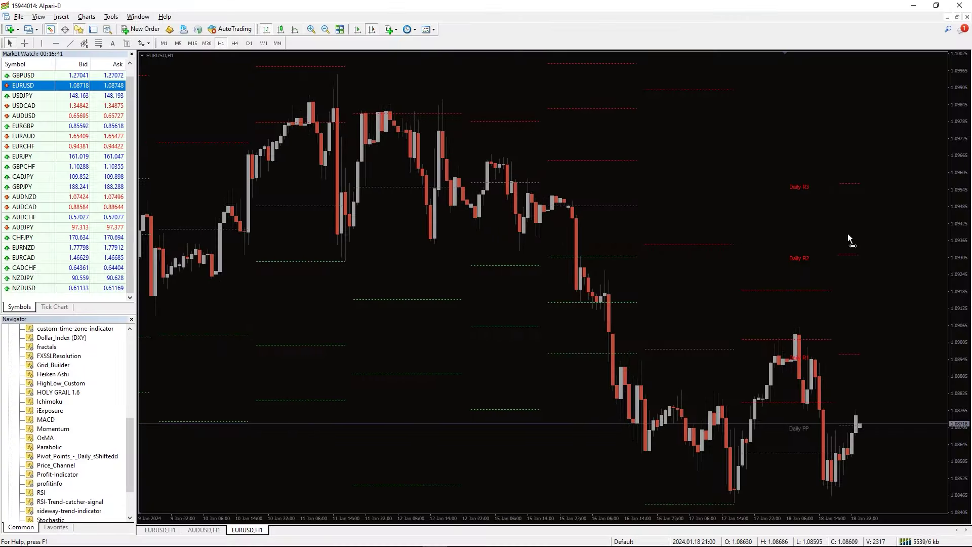
Scroll the EURUSD H1 chart back to mid-October, around the 23 October rally.
{"action": "scroll", "coordinate": [854, 234], "scroll_direction": "up", "scroll_amount": 8}
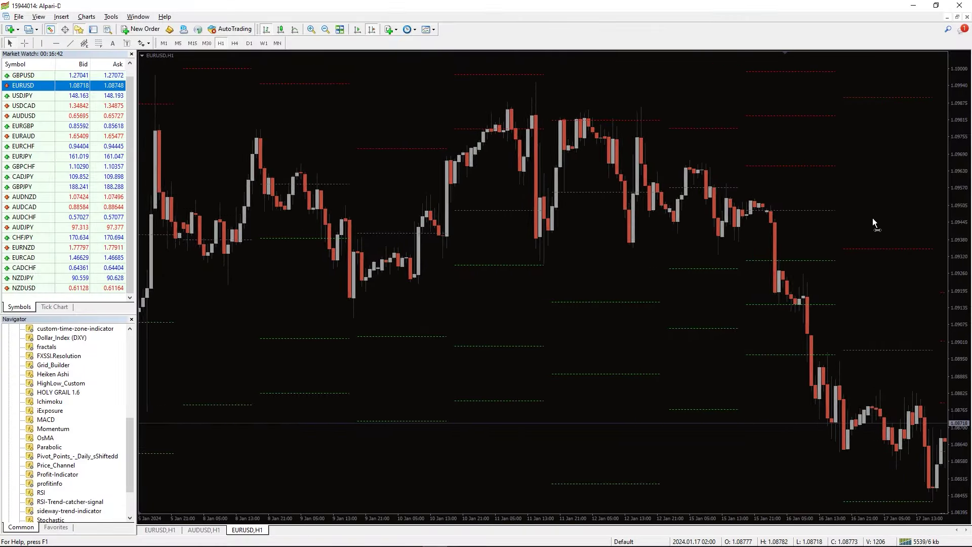
{"action": "scroll", "coordinate": [877, 215], "scroll_direction": "up", "scroll_amount": 8}
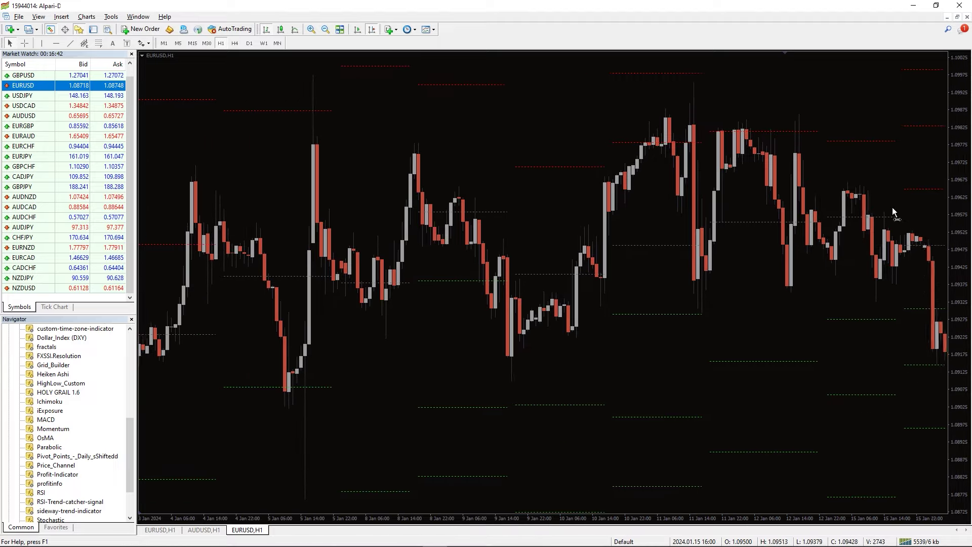
{"action": "scroll", "coordinate": [906, 200], "scroll_direction": "up", "scroll_amount": 8}
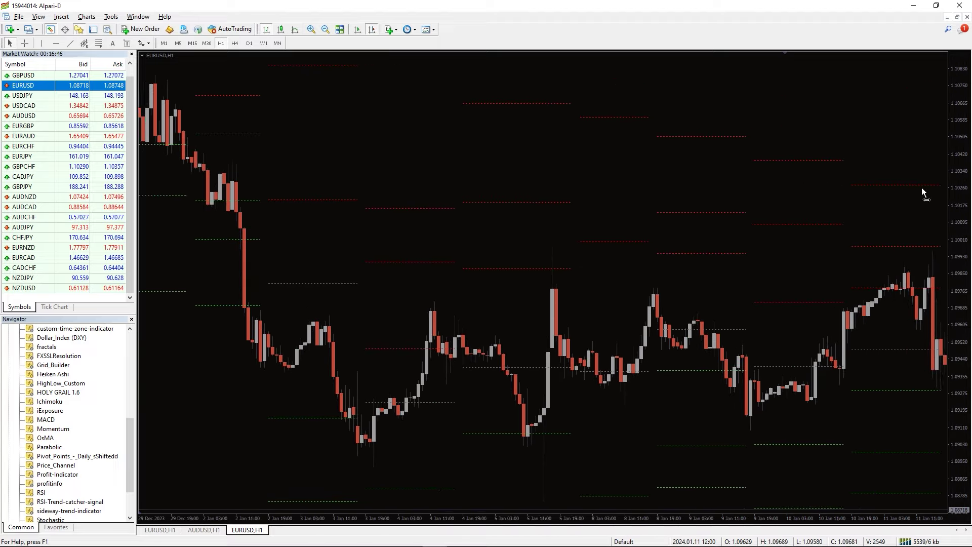
{"action": "scroll", "coordinate": [415, 175], "scroll_direction": "up", "scroll_amount": 8}
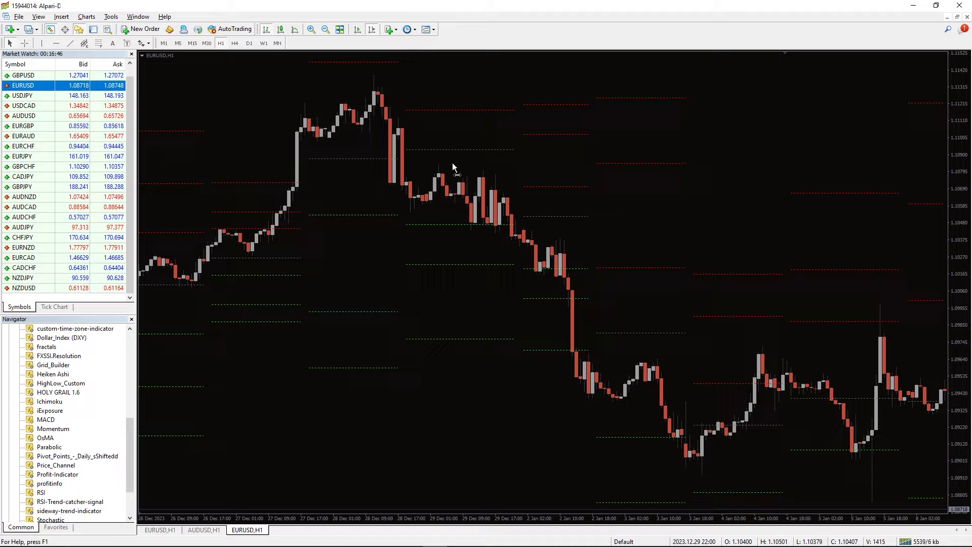
{"action": "scroll", "coordinate": [471, 165], "scroll_direction": "up", "scroll_amount": 8}
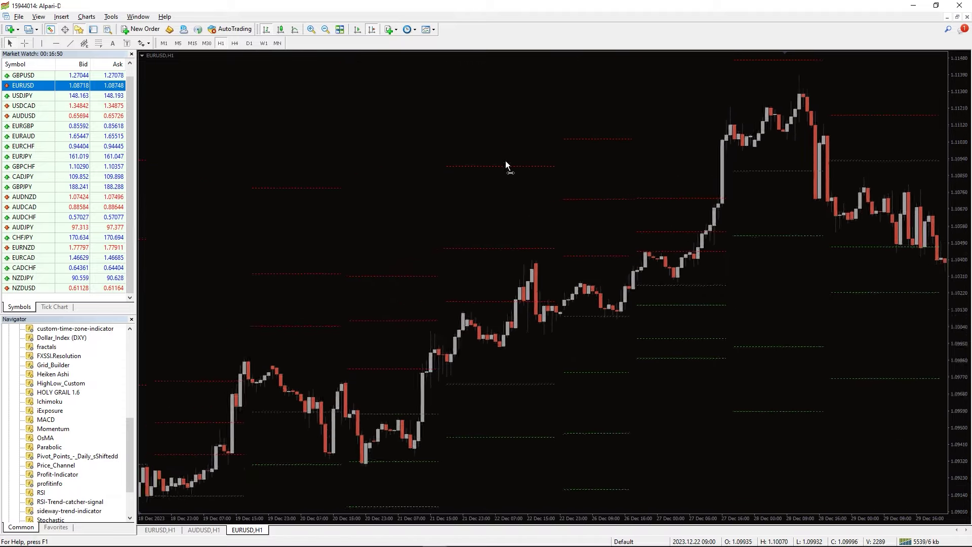
{"action": "scroll", "coordinate": [511, 161], "scroll_direction": "up", "scroll_amount": 8}
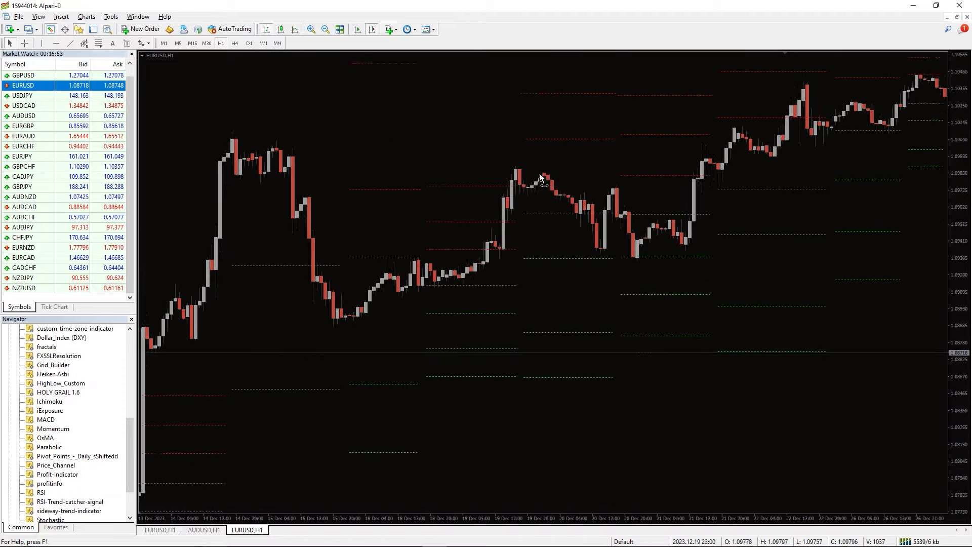
{"action": "scroll", "coordinate": [546, 176], "scroll_direction": "up", "scroll_amount": 8}
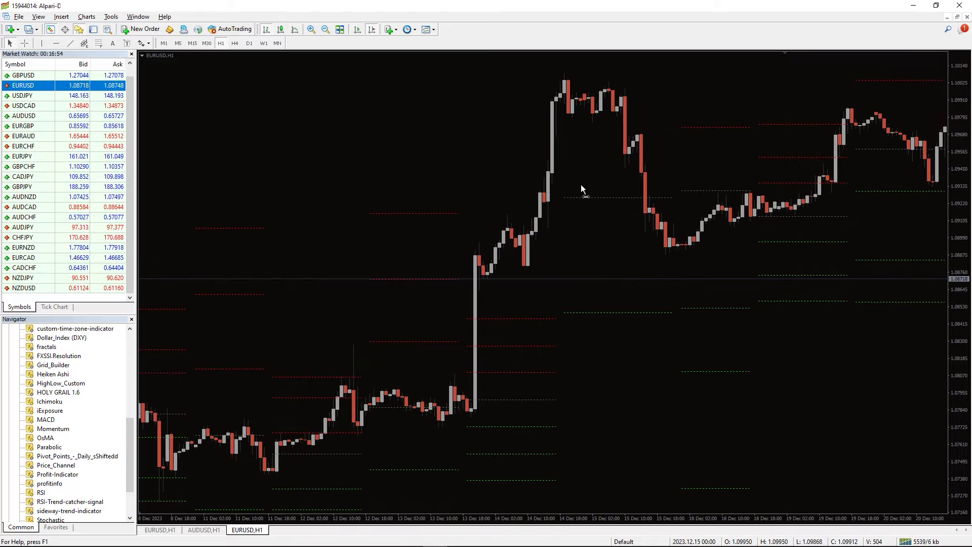
{"action": "scroll", "coordinate": [604, 193], "scroll_direction": "up", "scroll_amount": 8}
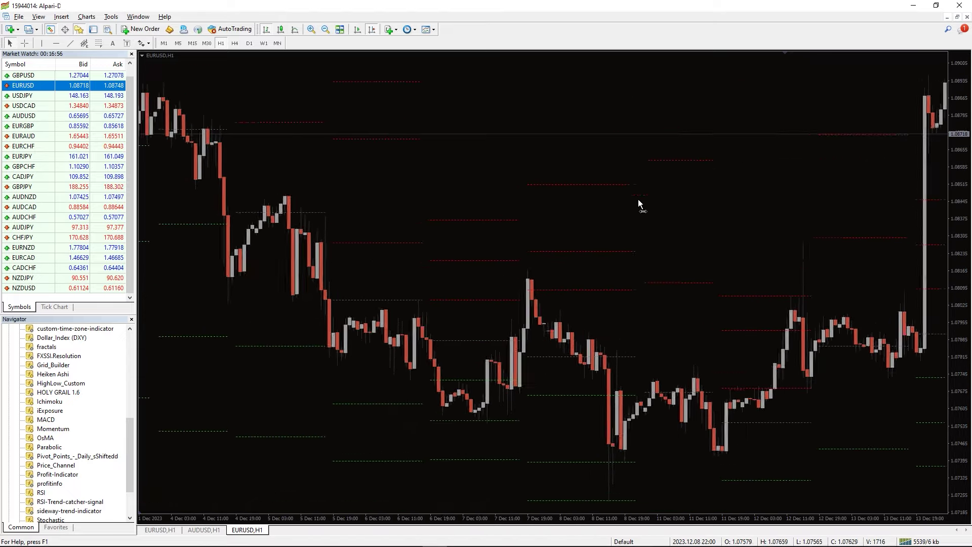
{"action": "scroll", "coordinate": [648, 202], "scroll_direction": "up", "scroll_amount": 6}
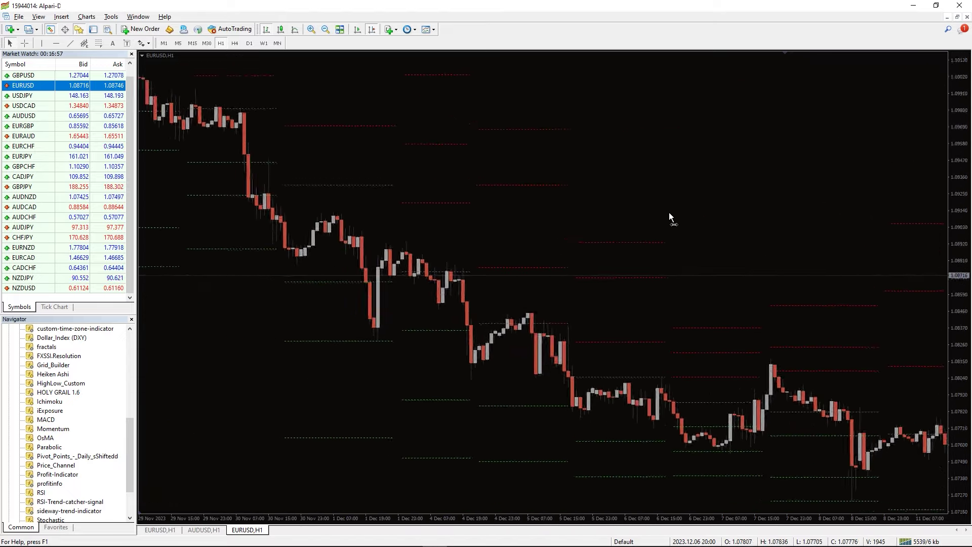
{"action": "scroll", "coordinate": [682, 218], "scroll_direction": "up", "scroll_amount": 8}
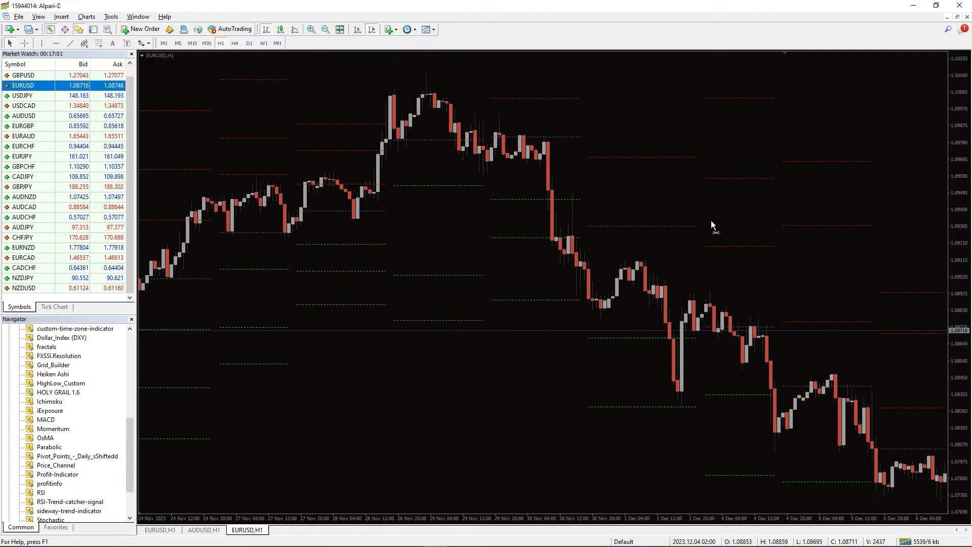
{"action": "scroll", "coordinate": [731, 225], "scroll_direction": "up", "scroll_amount": 8}
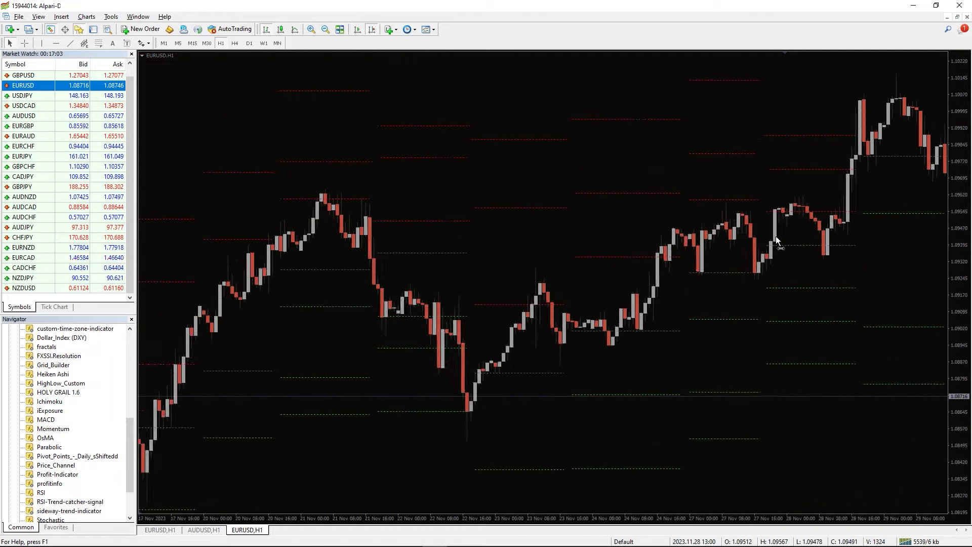
{"action": "scroll", "coordinate": [787, 243], "scroll_direction": "up", "scroll_amount": 8}
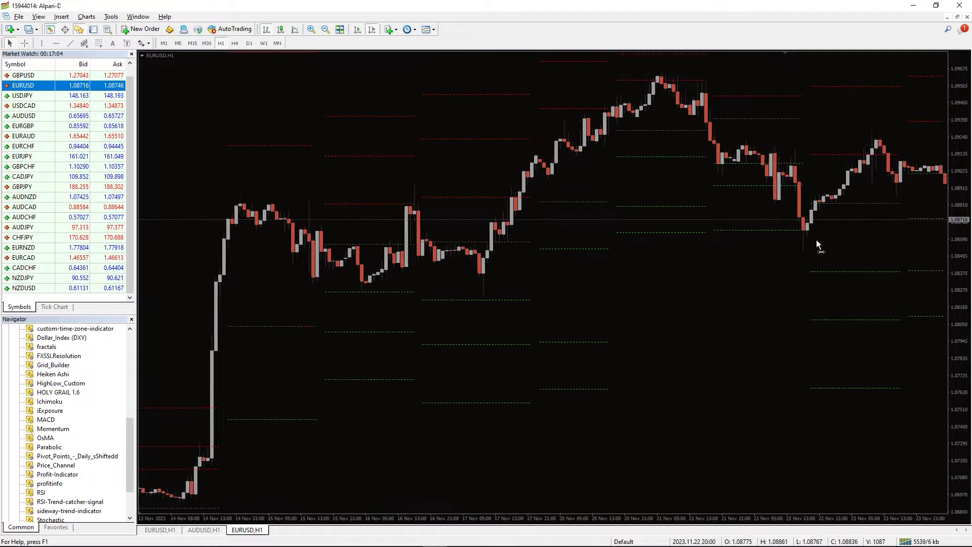
{"action": "scroll", "coordinate": [837, 242], "scroll_direction": "up", "scroll_amount": 6}
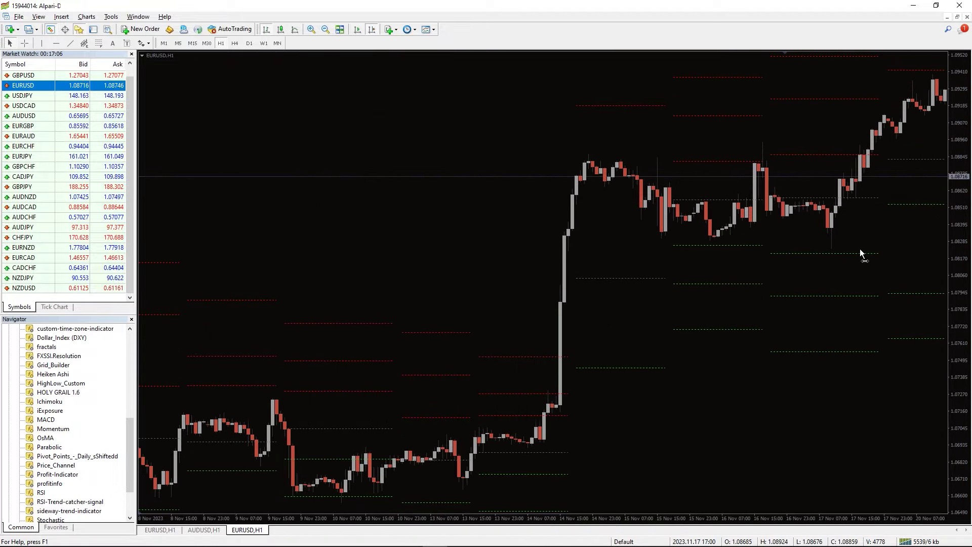
{"action": "scroll", "coordinate": [879, 253], "scroll_direction": "up", "scroll_amount": 8}
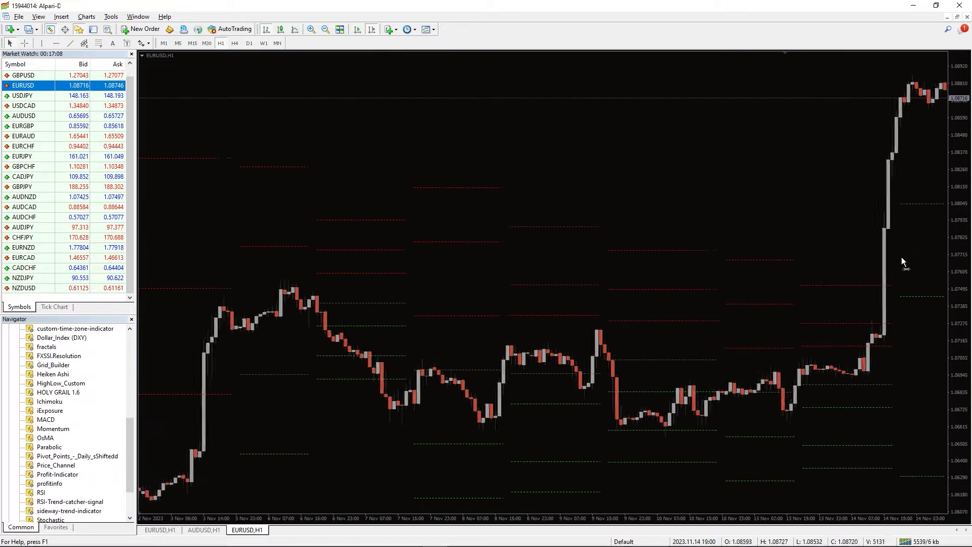
{"action": "scroll", "coordinate": [926, 261], "scroll_direction": "up", "scroll_amount": 4}
{"action": "scroll", "coordinate": [653, 273], "scroll_direction": "up", "scroll_amount": 4}
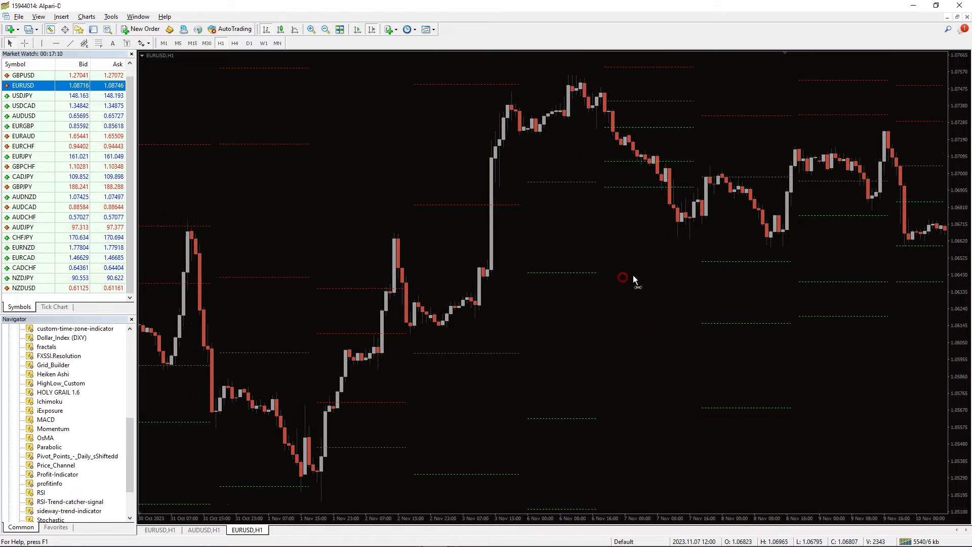
{"action": "scroll", "coordinate": [665, 273], "scroll_direction": "up", "scroll_amount": 8}
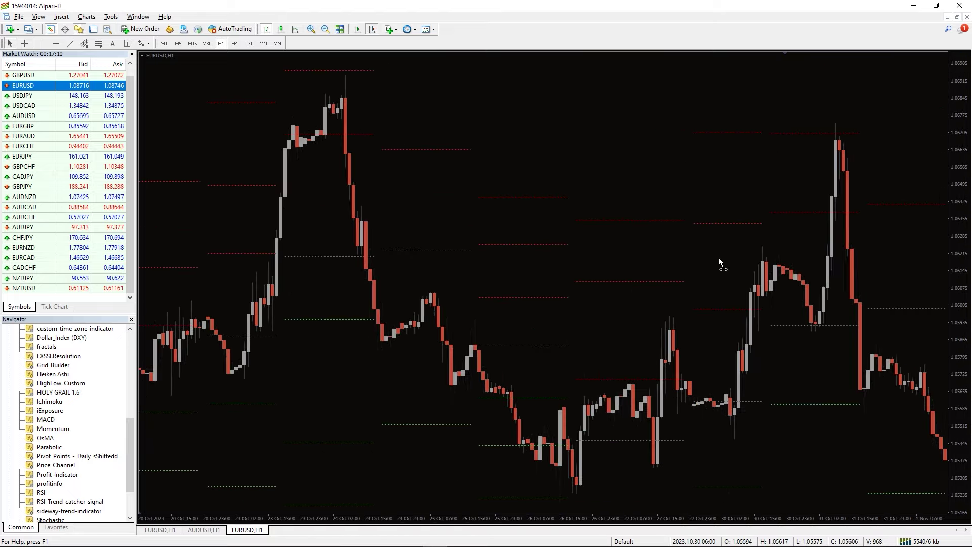
{"action": "scroll", "coordinate": [740, 258], "scroll_direction": "up", "scroll_amount": 8}
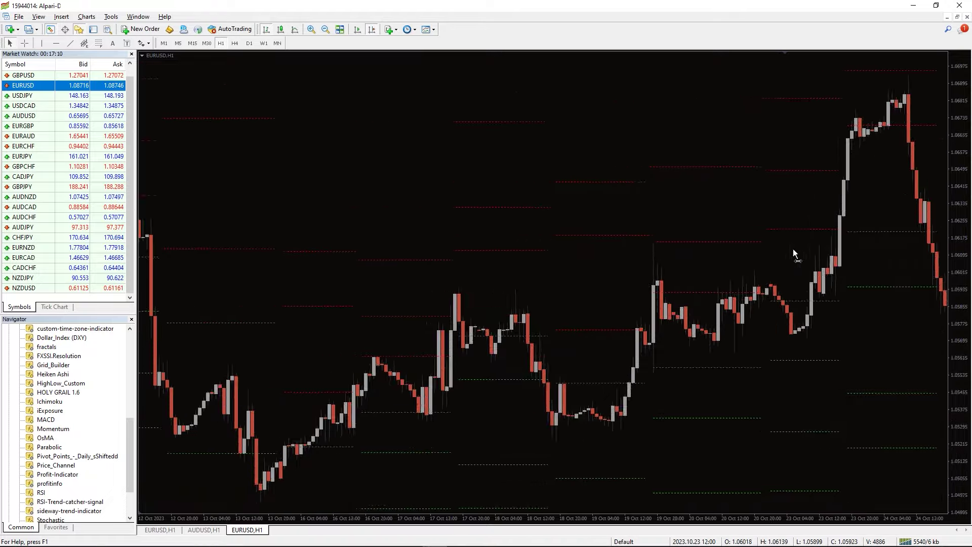
{"action": "scroll", "coordinate": [818, 246], "scroll_direction": "up", "scroll_amount": 8}
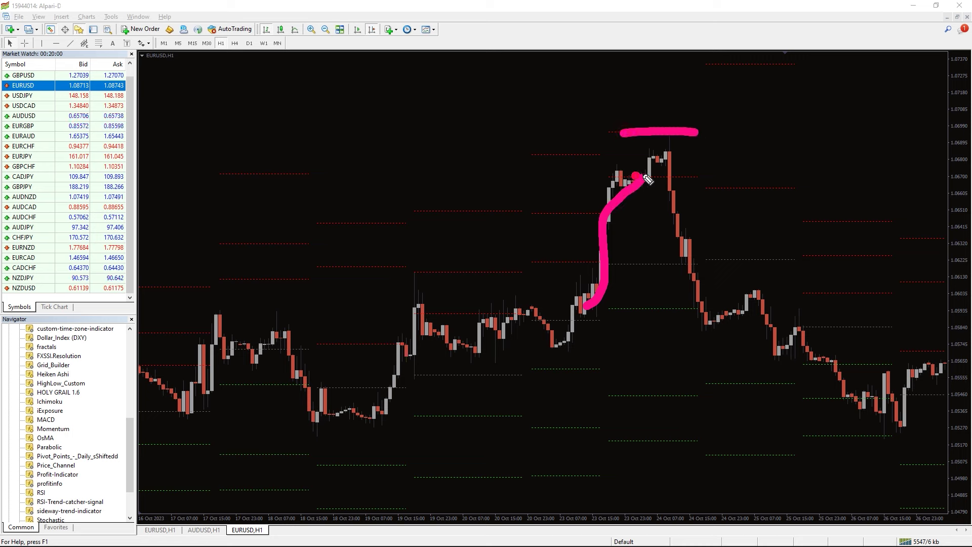
Extend the pink stroke down along the price drop, then clear all freehand annotations.
{"action": "left_click_drag", "start_coordinate": [685, 184], "coordinate": [692, 240]}
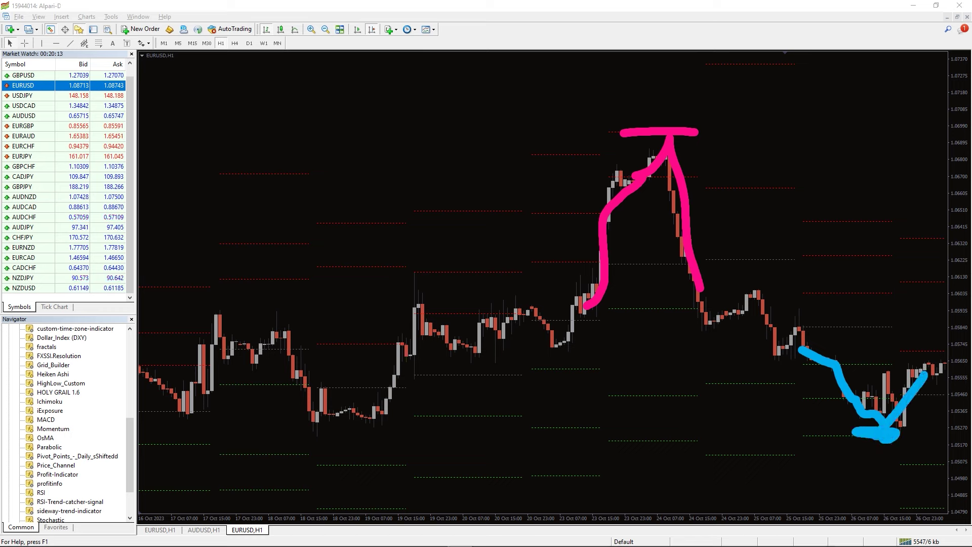
{"action": "key", "text": "Escape"}
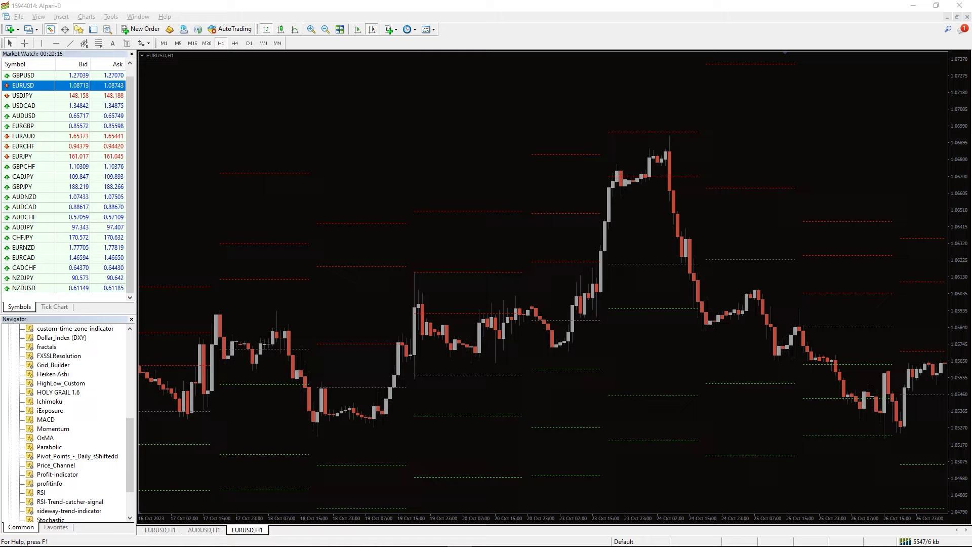
{"action": "scroll", "coordinate": [750, 281], "scroll_direction": "down", "scroll_amount": 10}
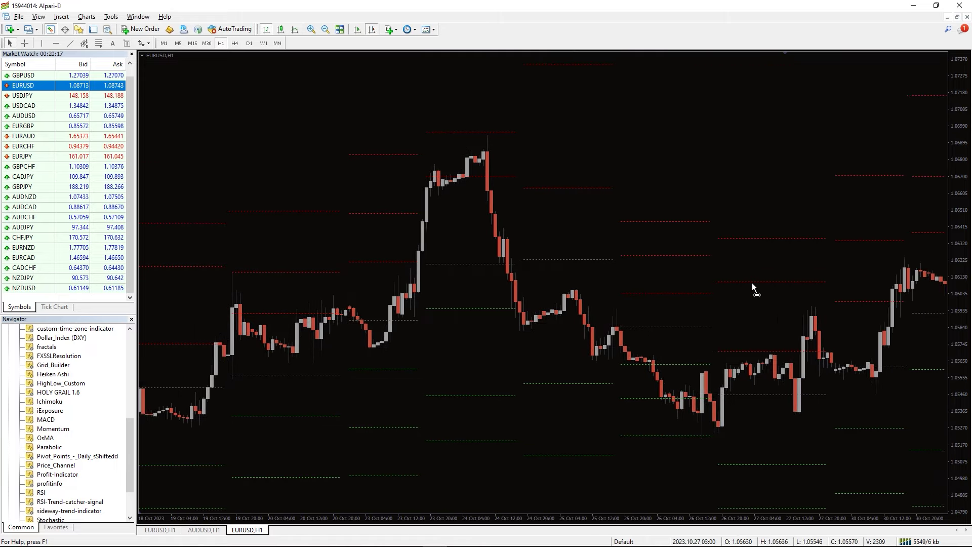
{"action": "scroll", "coordinate": [740, 282], "scroll_direction": "down", "scroll_amount": 10}
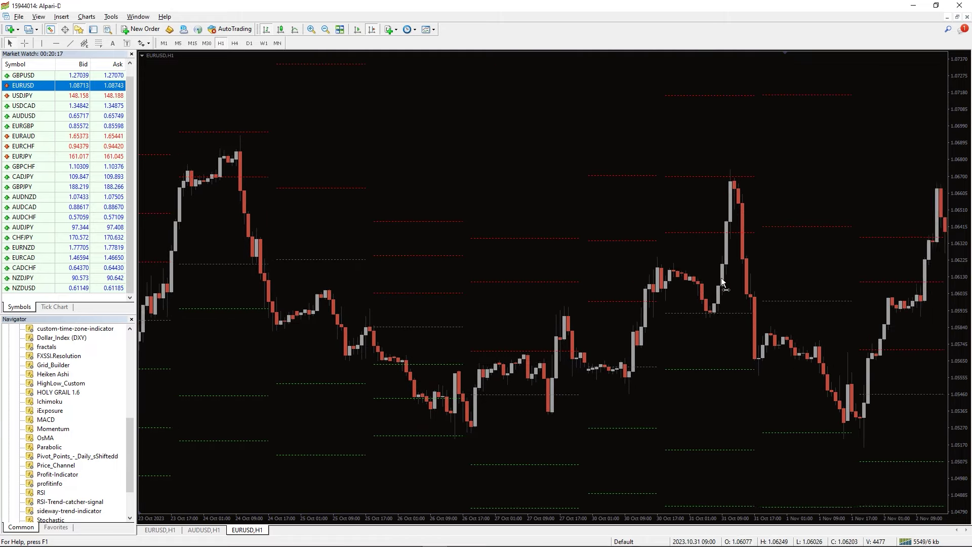
{"action": "scroll", "coordinate": [719, 285], "scroll_direction": "down", "scroll_amount": 10}
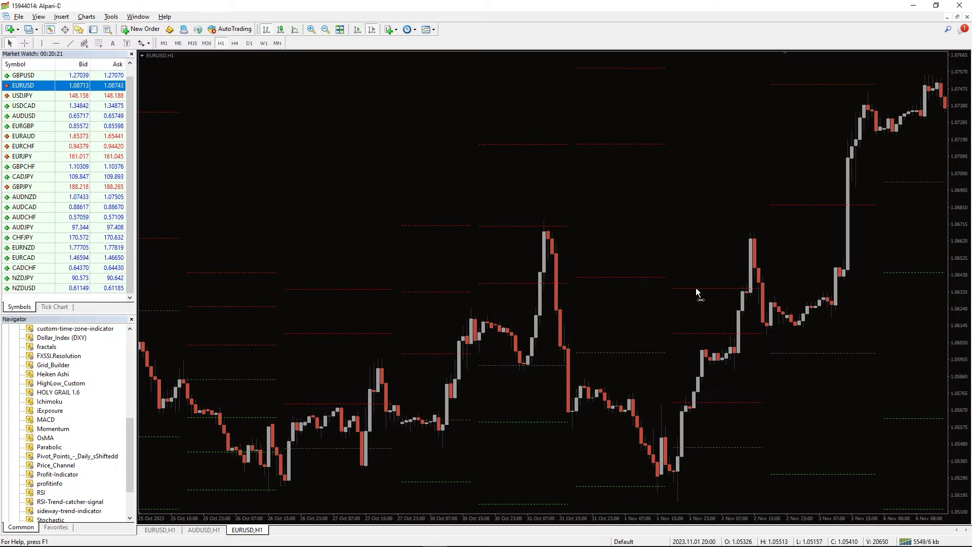
{"action": "scroll", "coordinate": [678, 298], "scroll_direction": "down", "scroll_amount": 10}
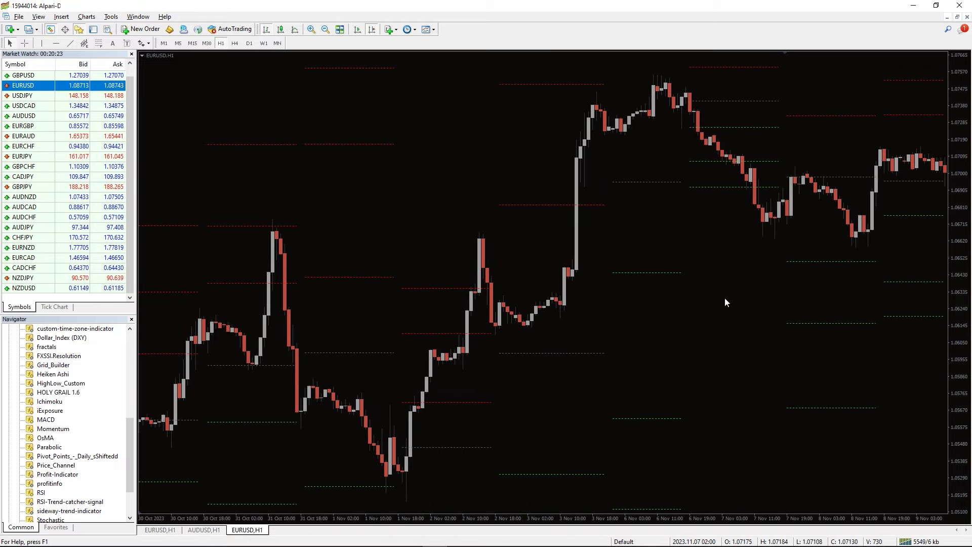
{"action": "scroll", "coordinate": [750, 300], "scroll_direction": "down", "scroll_amount": 10}
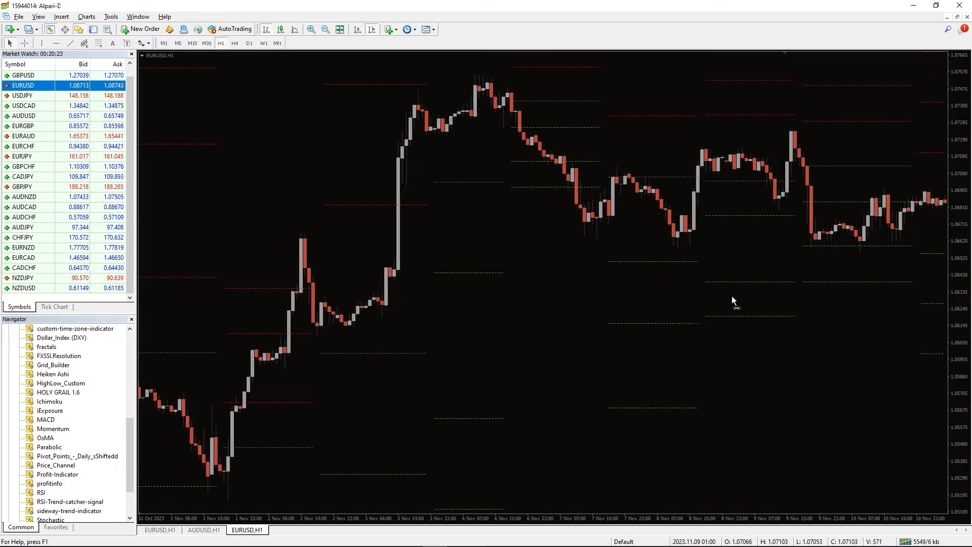
{"action": "scroll", "coordinate": [711, 301], "scroll_direction": "down", "scroll_amount": 10}
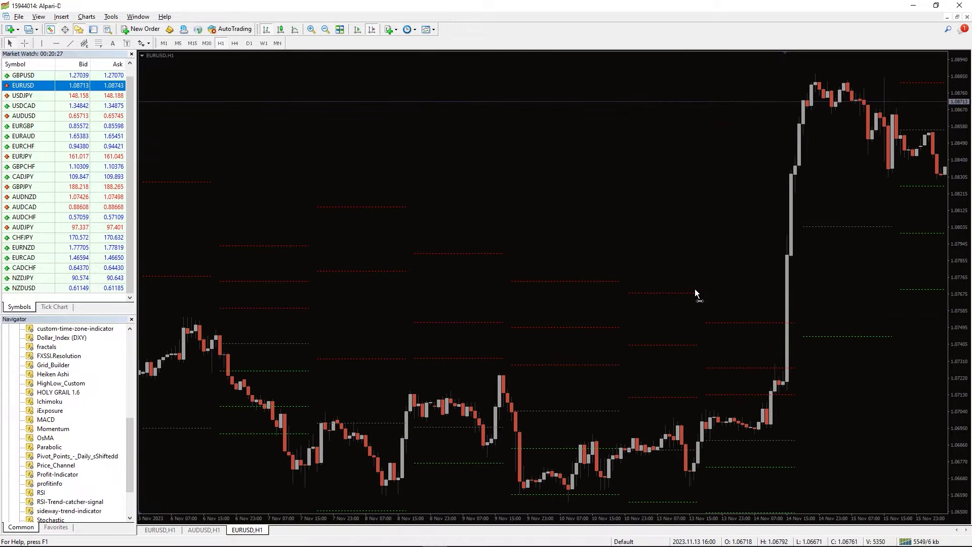
{"action": "scroll", "coordinate": [684, 292], "scroll_direction": "down", "scroll_amount": 10}
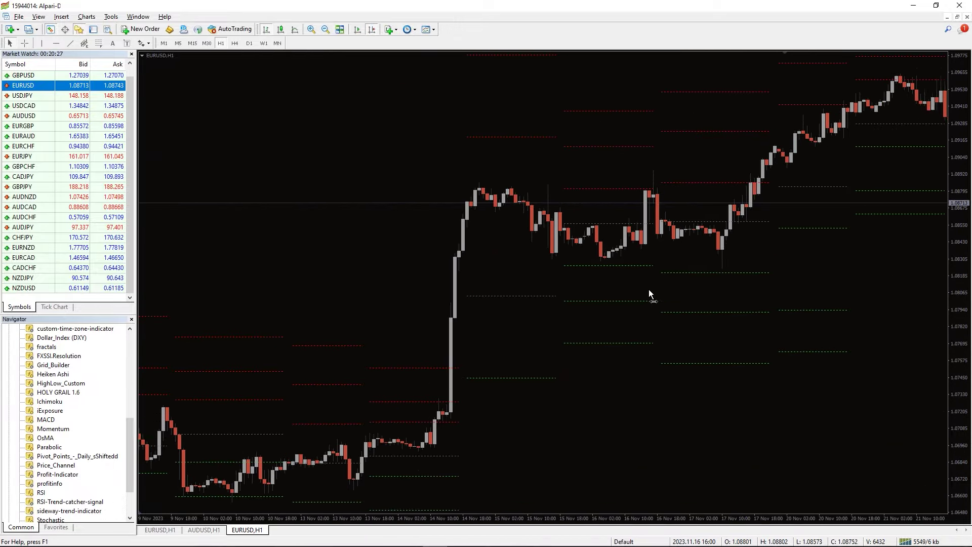
{"action": "scroll", "coordinate": [786, 278], "scroll_direction": "down", "scroll_amount": 15}
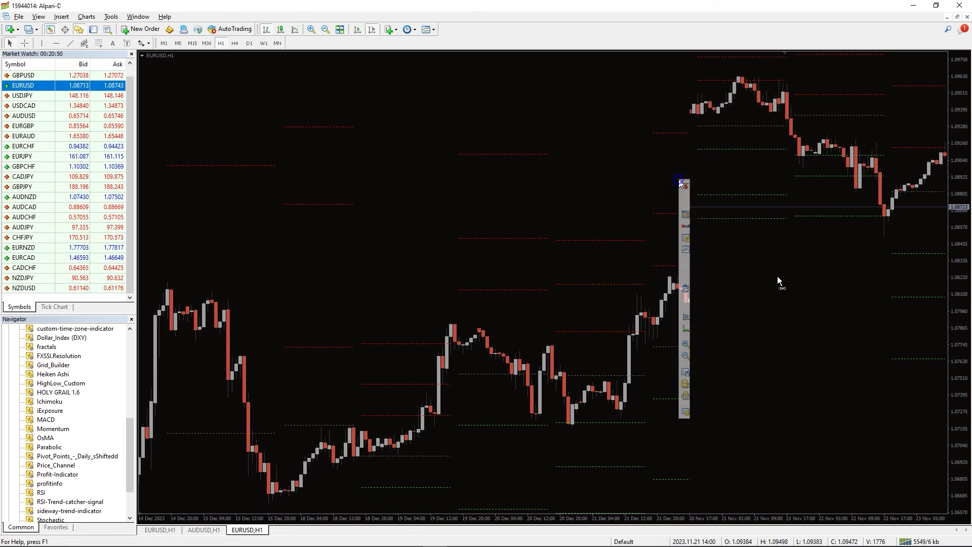
Set the Pivot_Points indicator's ShiftHrs input to 8 from the chart's Indicators List.
{"action": "right_click", "coordinate": [679, 180]}
{"action": "left_click", "coordinate": [699, 238]}
{"action": "double_click", "coordinate": [658, 216]}
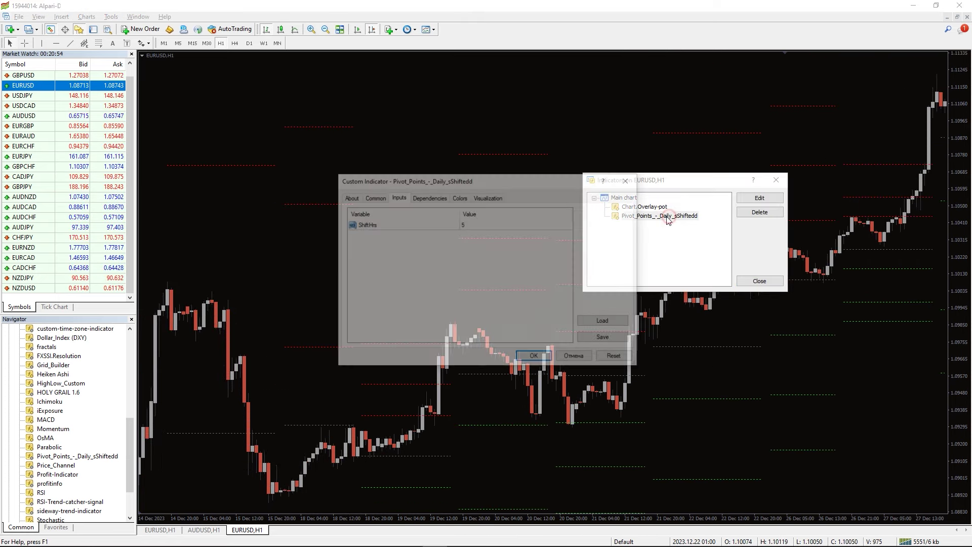
{"action": "left_click", "coordinate": [470, 225]}
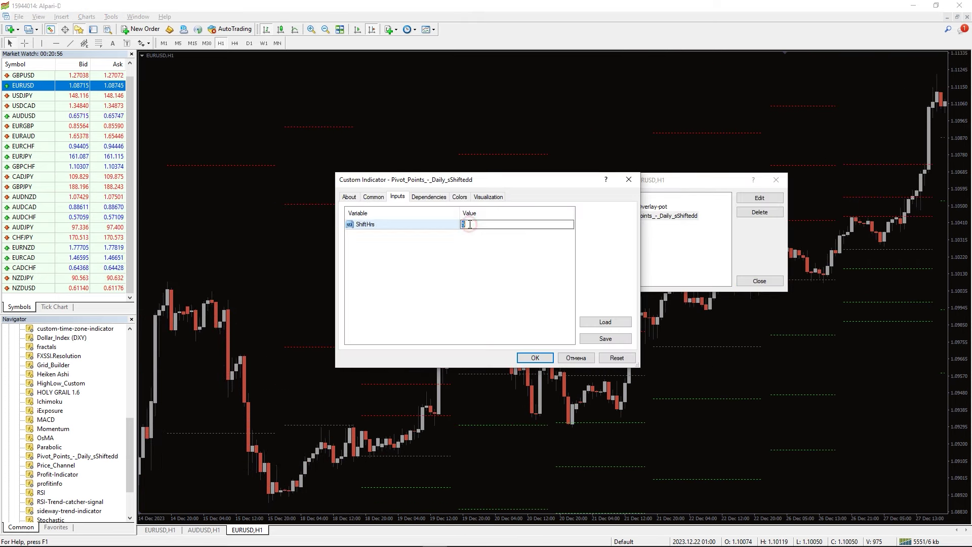
{"action": "type", "text": "8"}
{"action": "key", "text": "Return"}
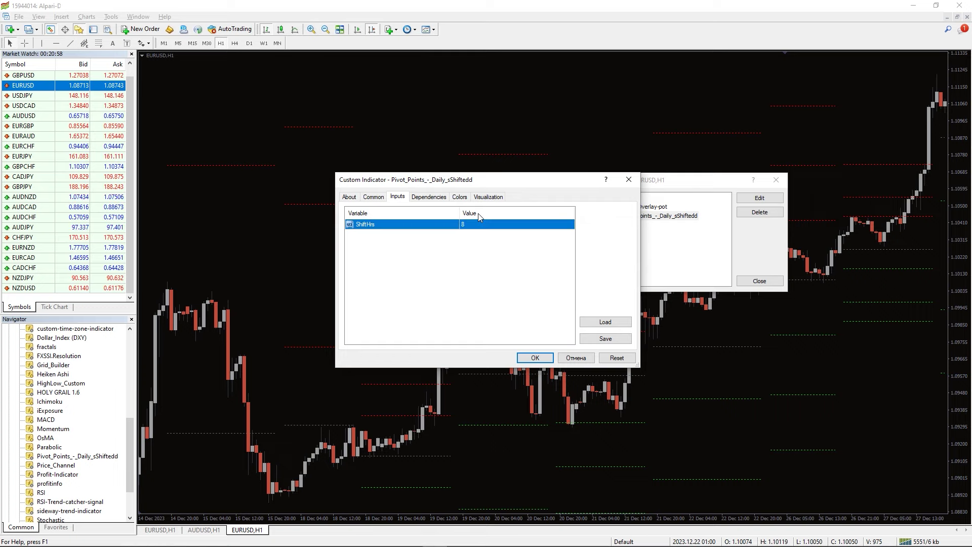
Review the pivot level colours, apply the settings and close the indicators list.
{"action": "left_click", "coordinate": [460, 197]}
{"action": "left_click", "coordinate": [378, 254]}
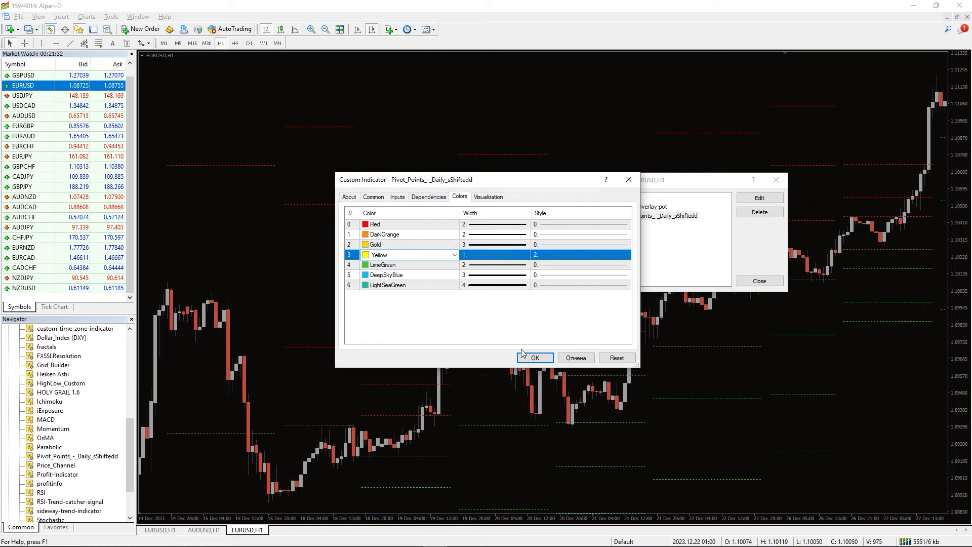
{"action": "left_click", "coordinate": [534, 357]}
{"action": "left_click", "coordinate": [759, 280]}
{"action": "scroll", "coordinate": [748, 290], "scroll_direction": "down", "scroll_amount": 10}
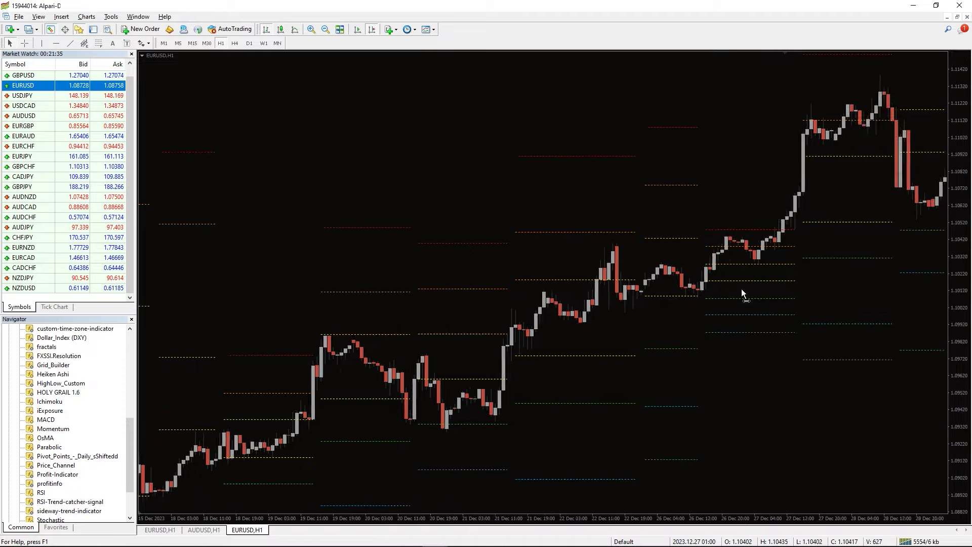
{"action": "scroll", "coordinate": [725, 293], "scroll_direction": "down", "scroll_amount": 10}
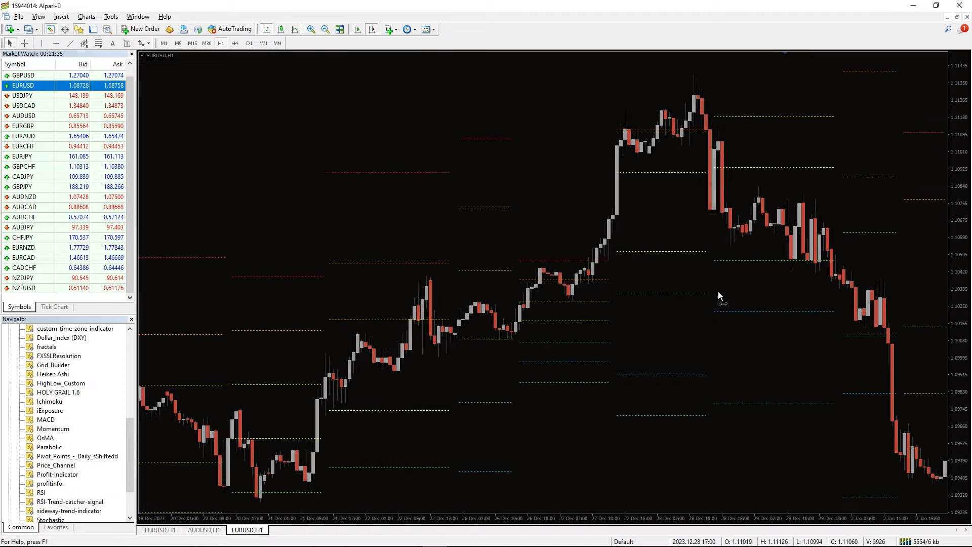
{"action": "scroll", "coordinate": [688, 302], "scroll_direction": "down", "scroll_amount": 15}
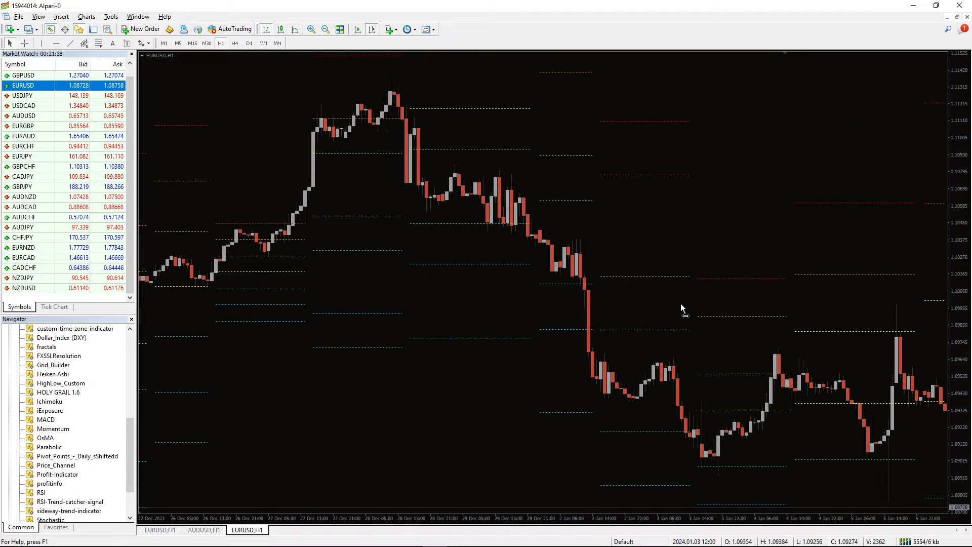
{"action": "scroll", "coordinate": [654, 320], "scroll_direction": "down", "scroll_amount": 15}
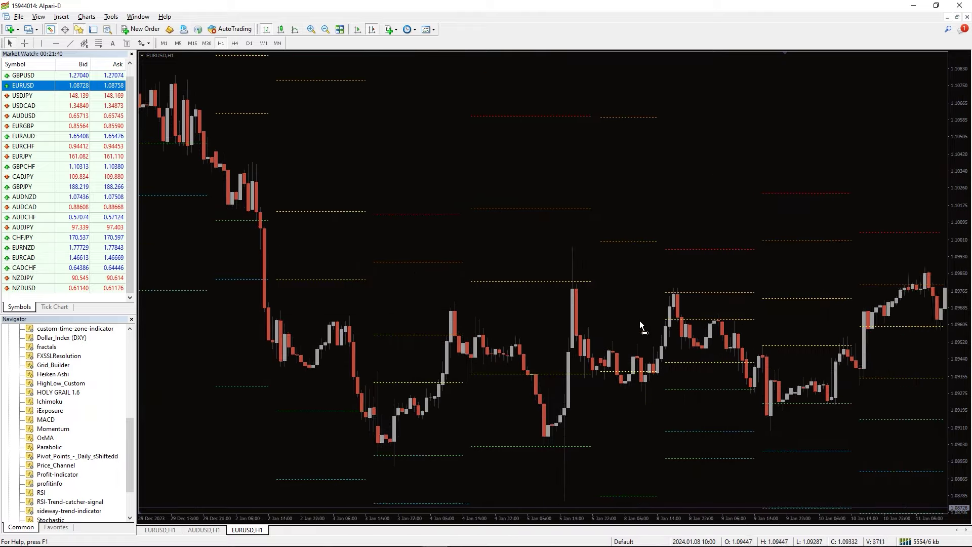
{"action": "scroll", "coordinate": [621, 340], "scroll_direction": "down", "scroll_amount": 10}
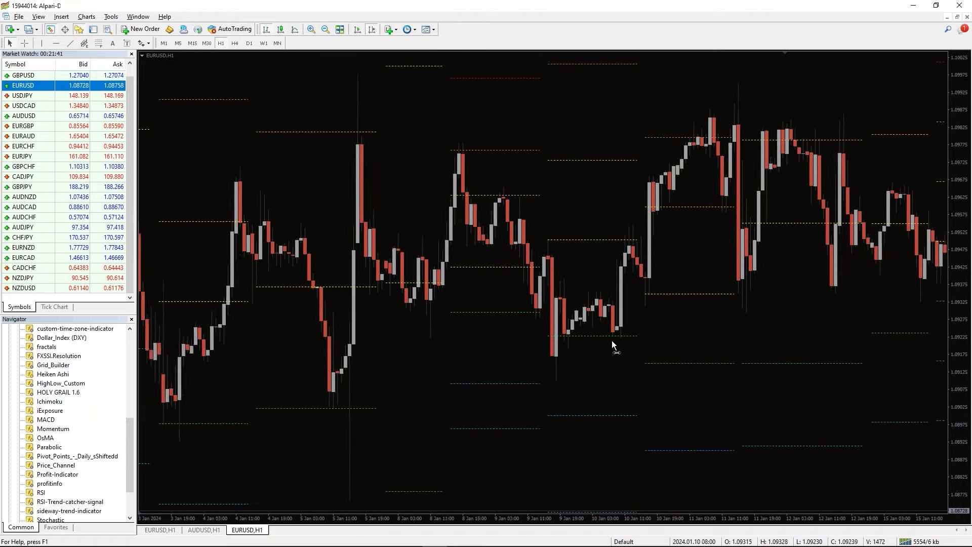
{"action": "scroll", "coordinate": [596, 358], "scroll_direction": "down", "scroll_amount": 10}
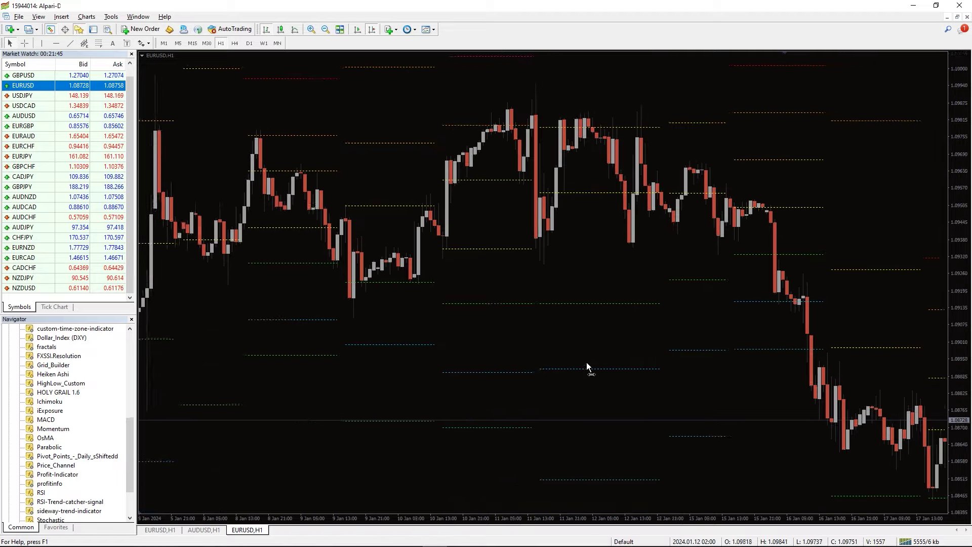